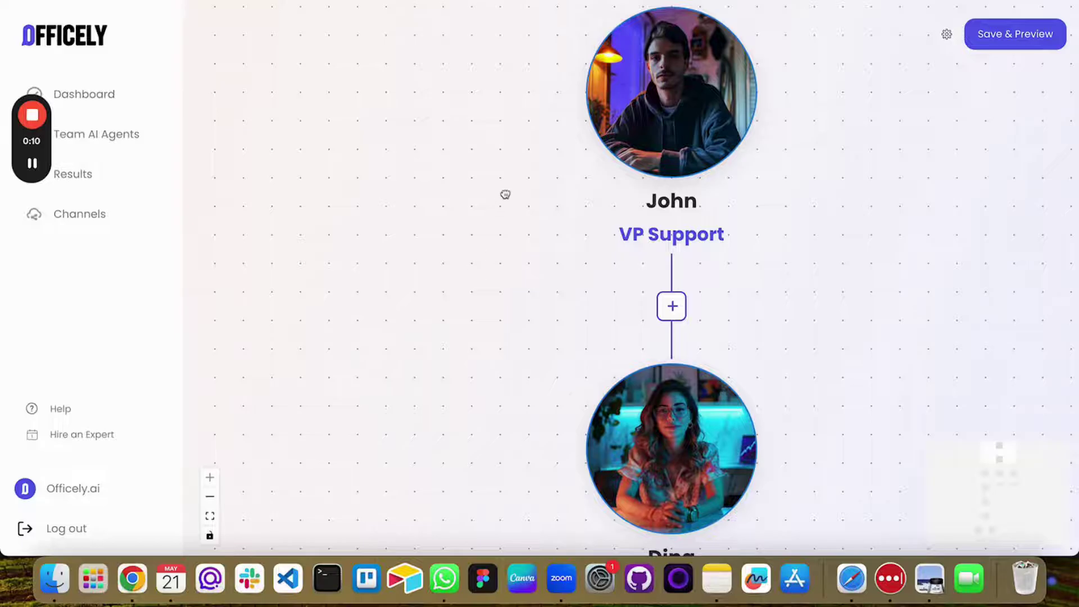
Examine the agent tree from the VP Support agent through Filter Agents to the Guard AI and Small Talk branches
{"action": "scroll", "coordinate": [418, 266], "scroll_direction": "down", "scroll_amount": 5}
{"action": "left_click_drag", "start_coordinate": [406, 325], "coordinate": [478, 173]}
{"action": "scroll", "coordinate": [405, 221], "scroll_direction": "down", "scroll_amount": 5}
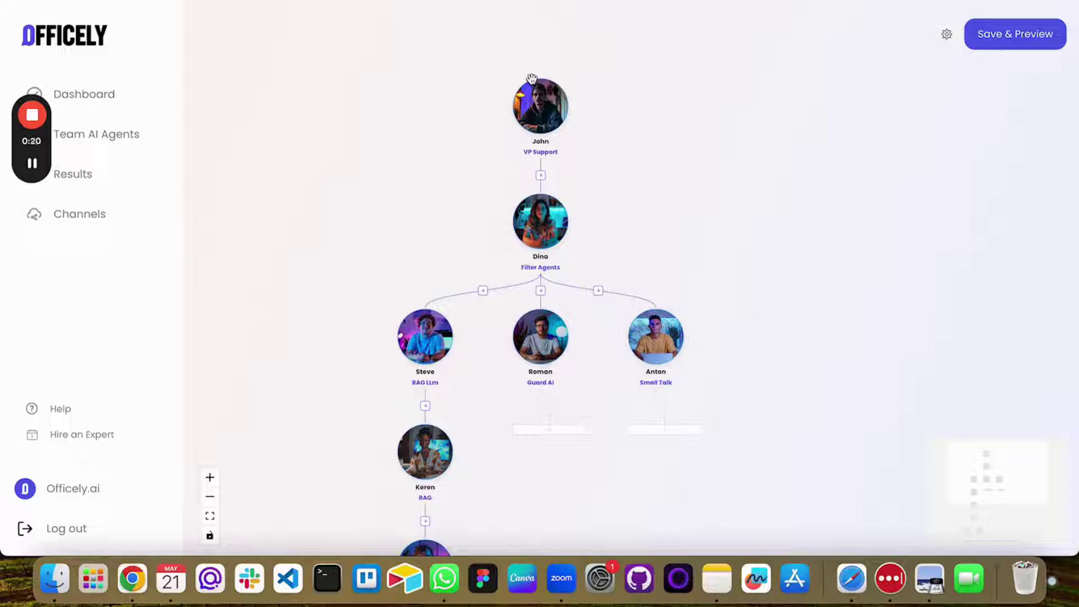
{"action": "scroll", "coordinate": [532, 78], "scroll_direction": "up", "scroll_amount": 3}
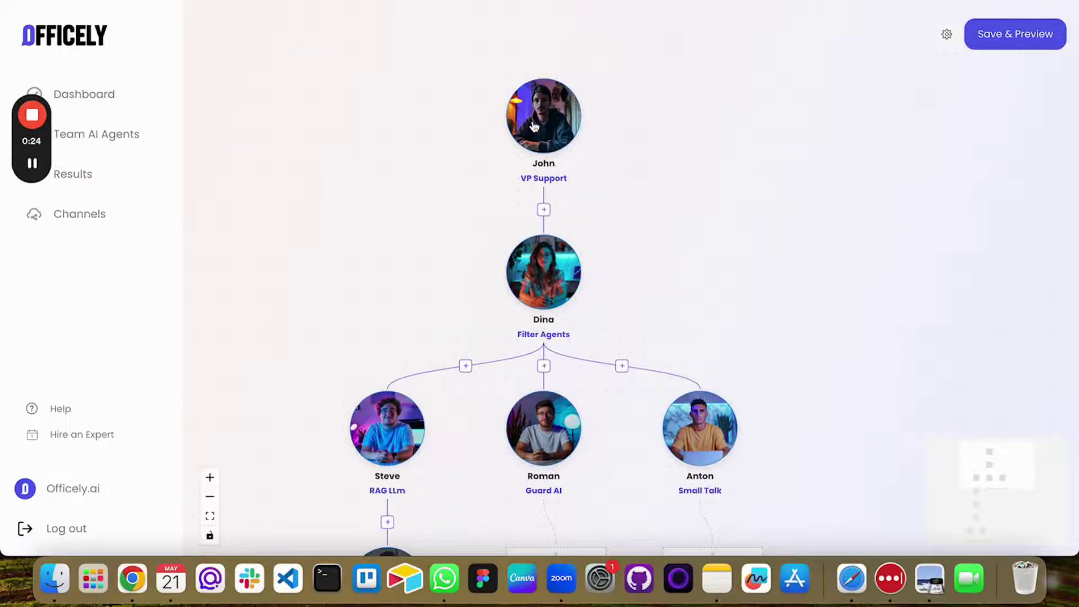
{"action": "scroll", "coordinate": [534, 126], "scroll_direction": "up", "scroll_amount": 3}
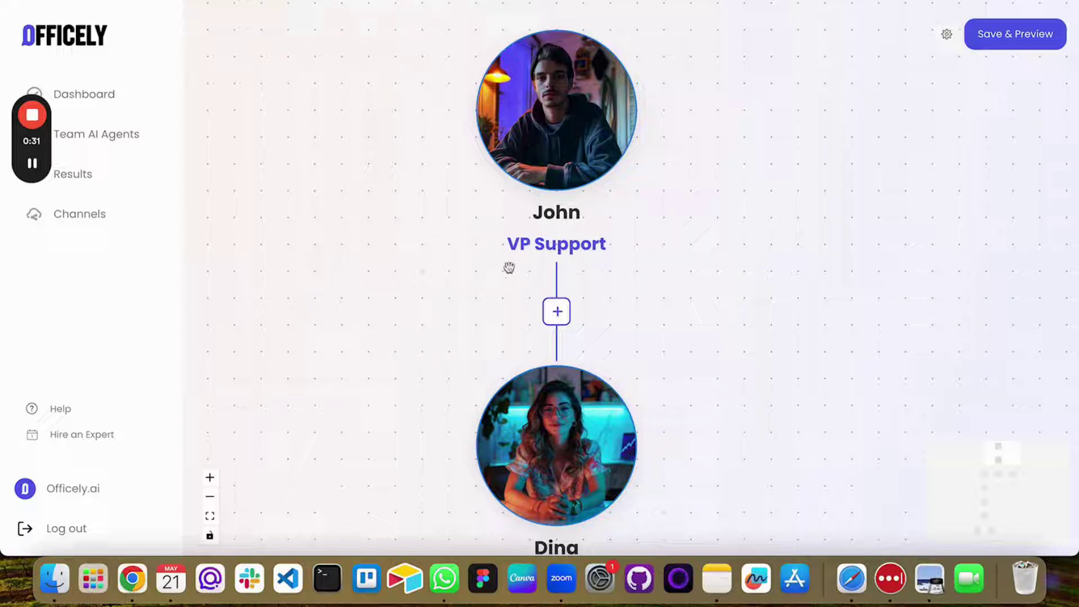
{"action": "left_click_drag", "start_coordinate": [485, 349], "coordinate": [518, 160]}
{"action": "left_click_drag", "start_coordinate": [812, 359], "coordinate": [765, 133]}
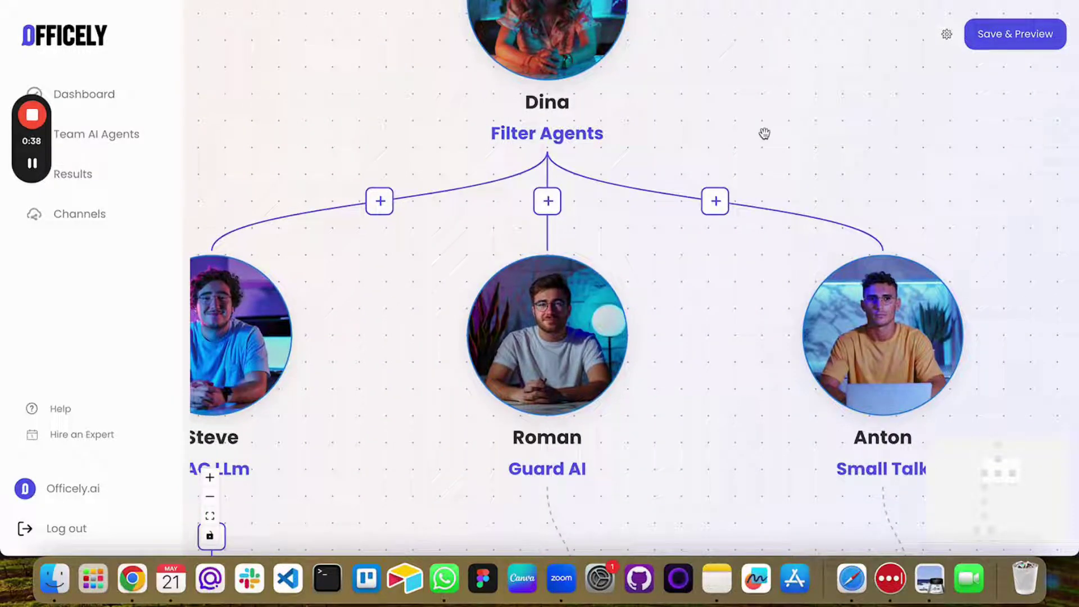
{"action": "left_click_drag", "start_coordinate": [750, 343], "coordinate": [575, 266]}
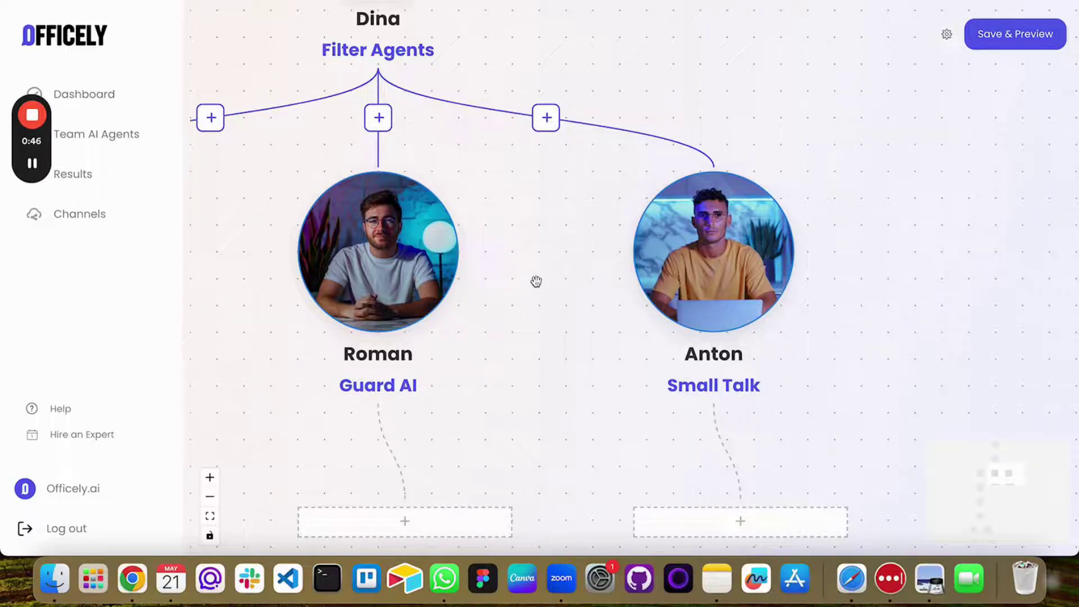
{"action": "left_click_drag", "start_coordinate": [536, 280], "coordinate": [677, 272]}
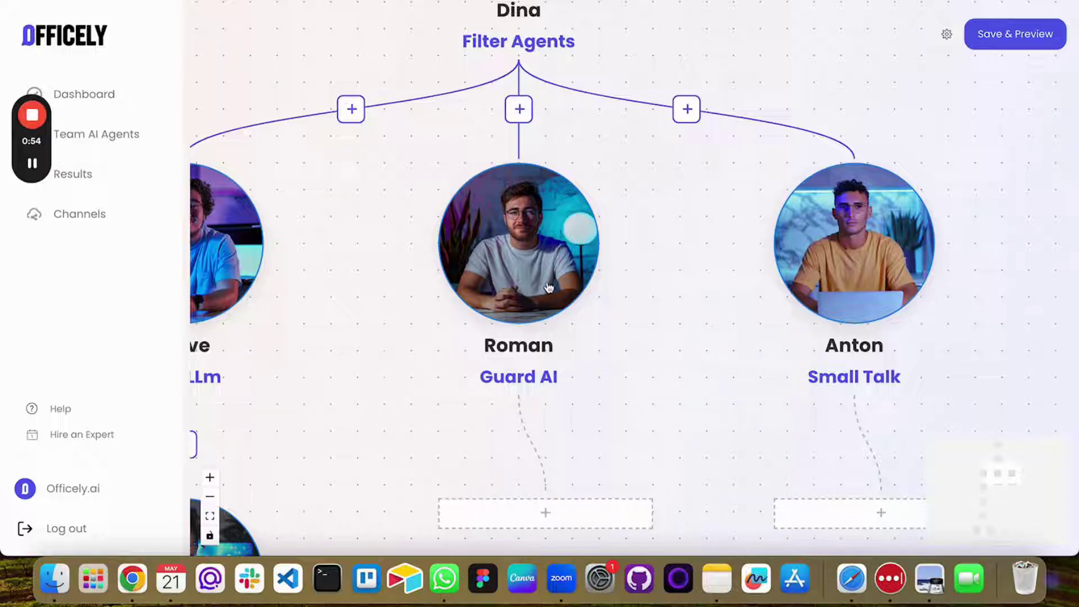
Follow the RAG LLm branch through the RAG, Valid Answer and Filter RAG agents to its TRUE and FALSE endpoints
{"action": "left_click_drag", "start_coordinate": [369, 318], "coordinate": [774, 330]}
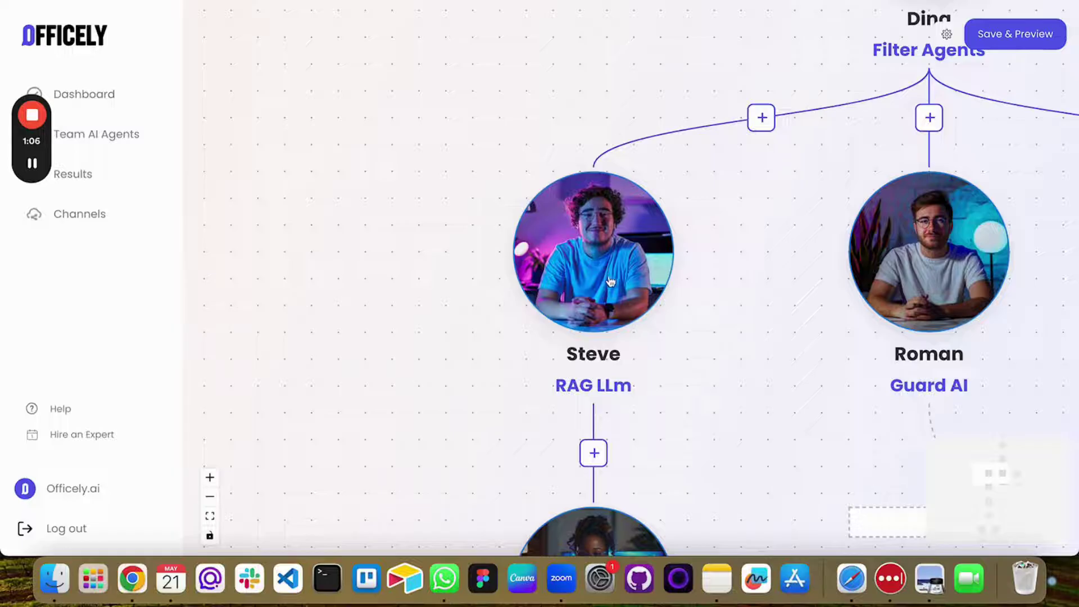
{"action": "left_click_drag", "start_coordinate": [704, 447], "coordinate": [661, 159]}
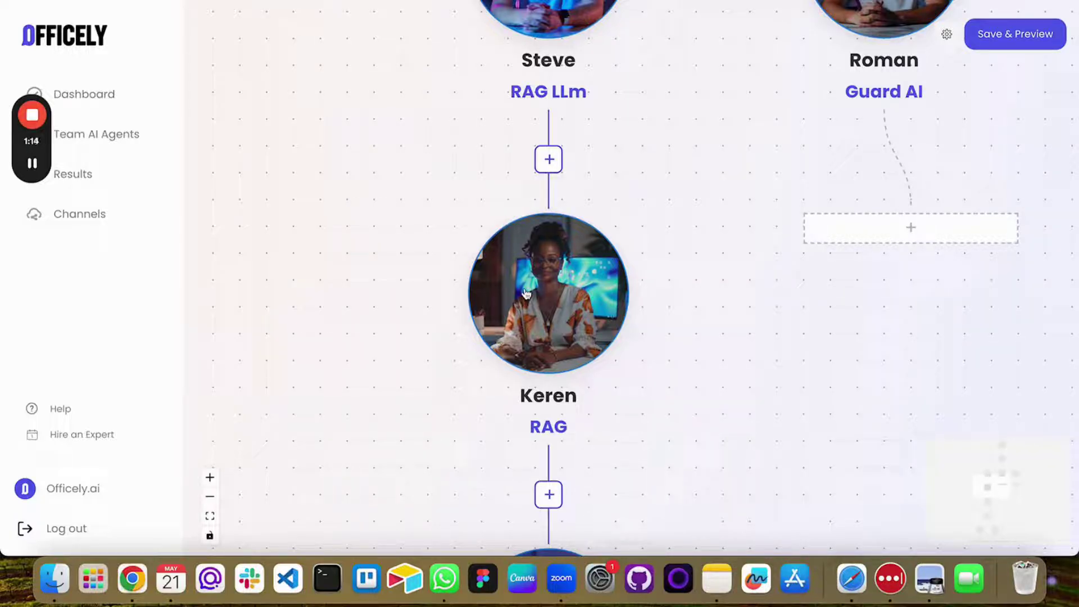
{"action": "left_click_drag", "start_coordinate": [462, 455], "coordinate": [430, 160]}
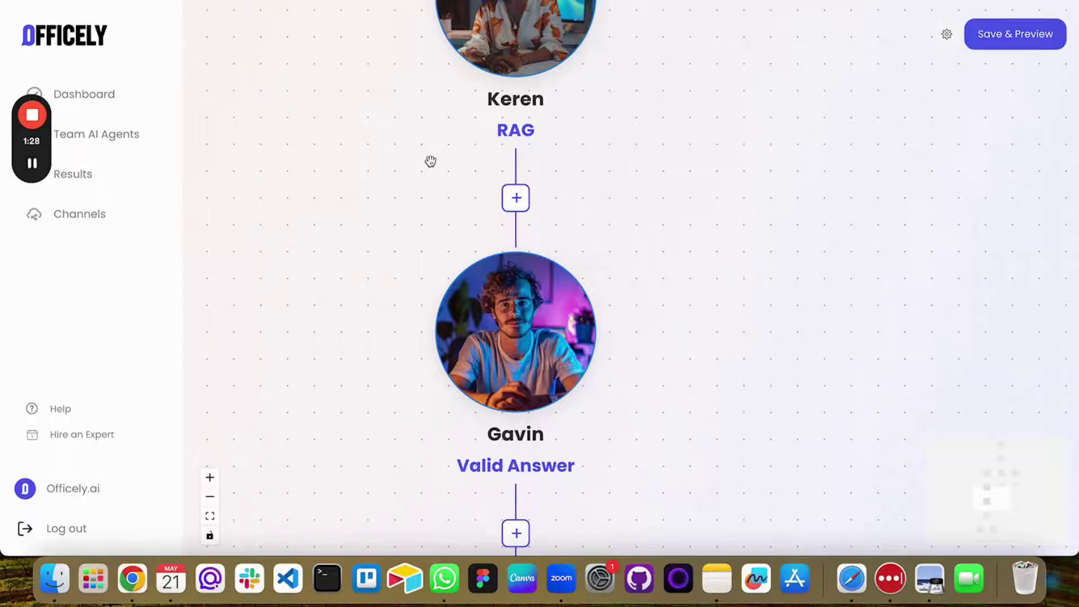
{"action": "left_click_drag", "start_coordinate": [414, 388], "coordinate": [410, 101]}
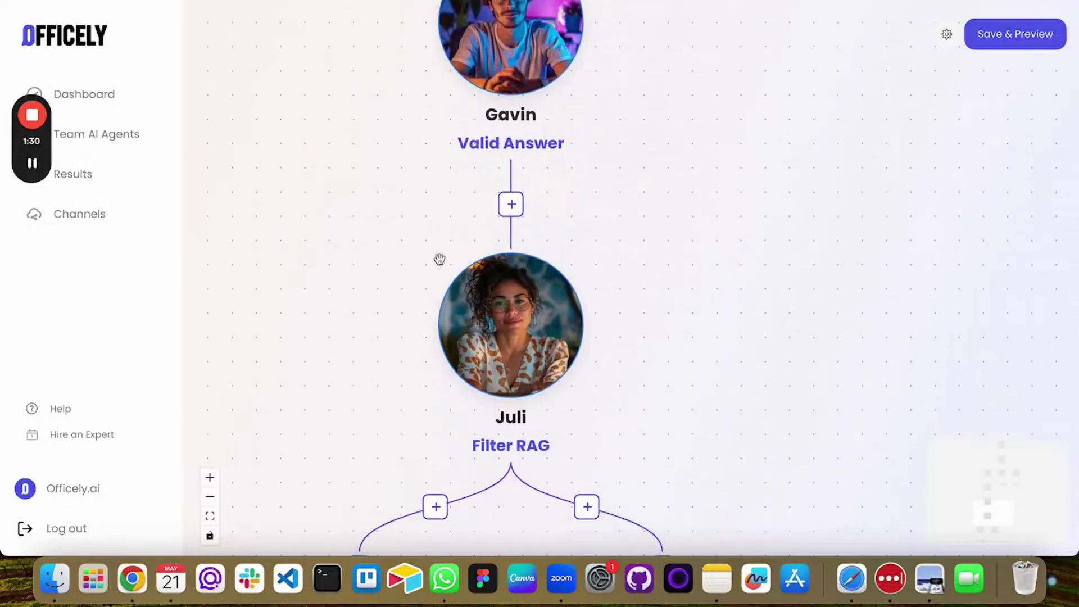
{"action": "scroll", "coordinate": [413, 306], "scroll_direction": "down", "scroll_amount": 3}
{"action": "left_click_drag", "start_coordinate": [399, 381], "coordinate": [414, 255]}
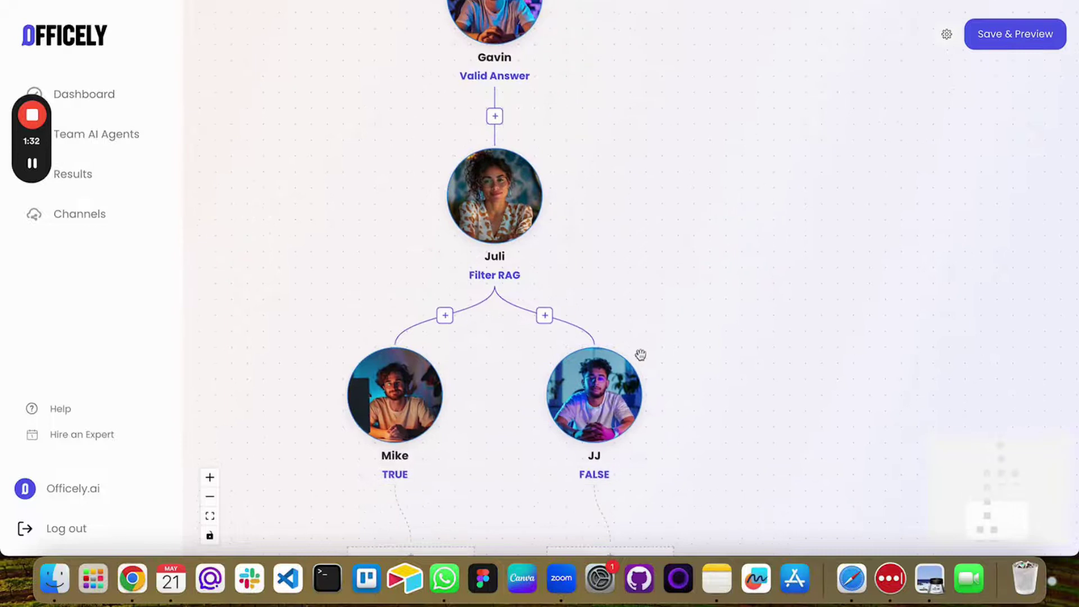
Review the reply text configured for the FALSE agent, and close its settings
{"action": "left_click", "coordinate": [607, 422]}
{"action": "double_click", "coordinate": [737, 360]}
{"action": "left_click", "coordinate": [738, 359]}
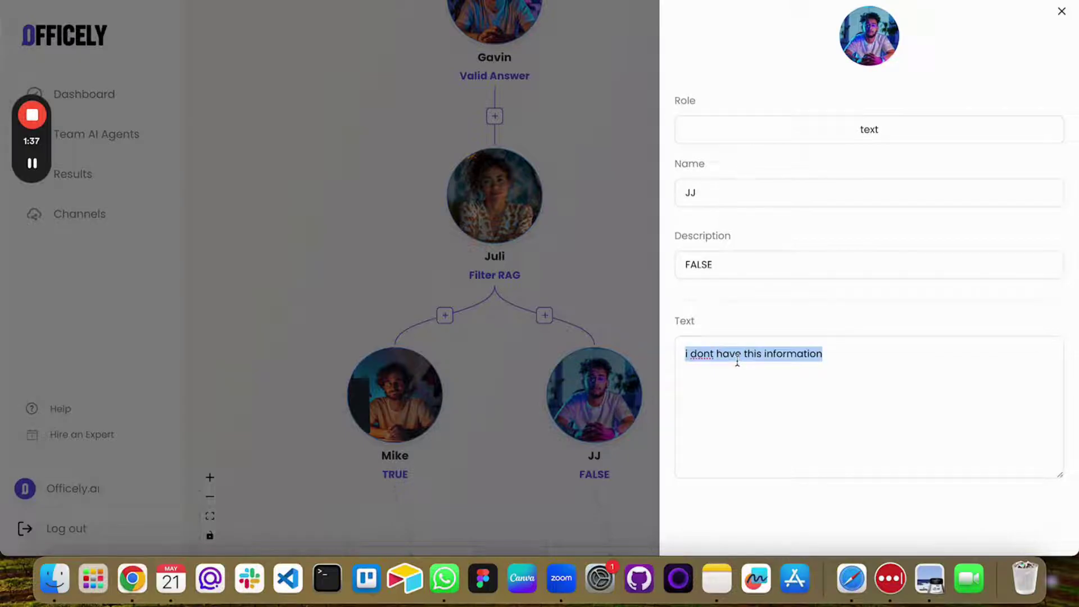
{"action": "left_click", "coordinate": [1062, 11]}
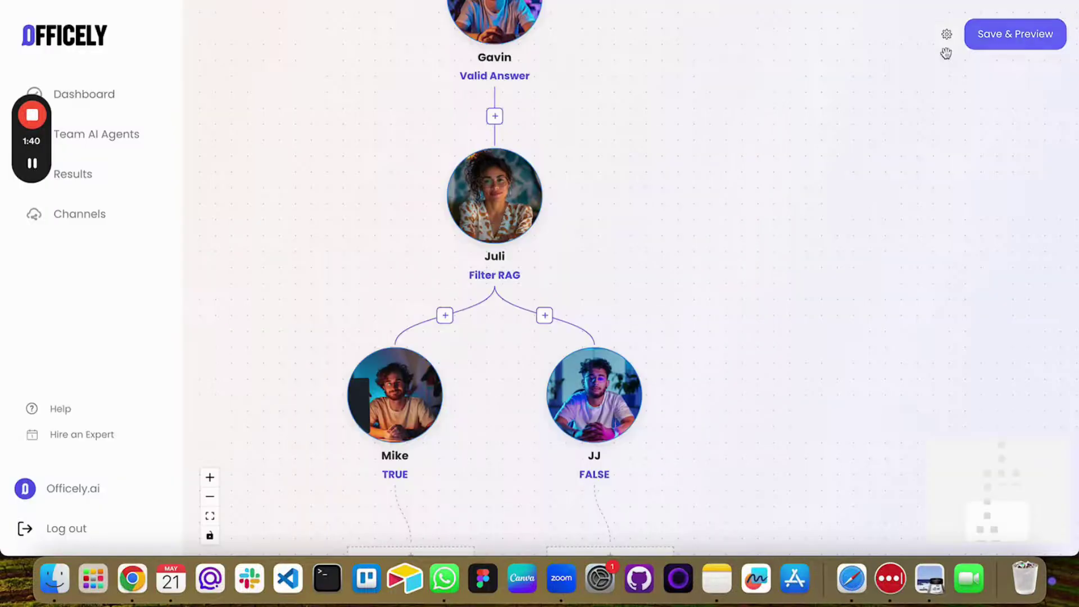
In the TRUE agent's system prompt, insert the RAG agent's variable as the source after "base your answer only from"
{"action": "left_click", "coordinate": [396, 386]}
{"action": "left_click", "coordinate": [769, 439]}
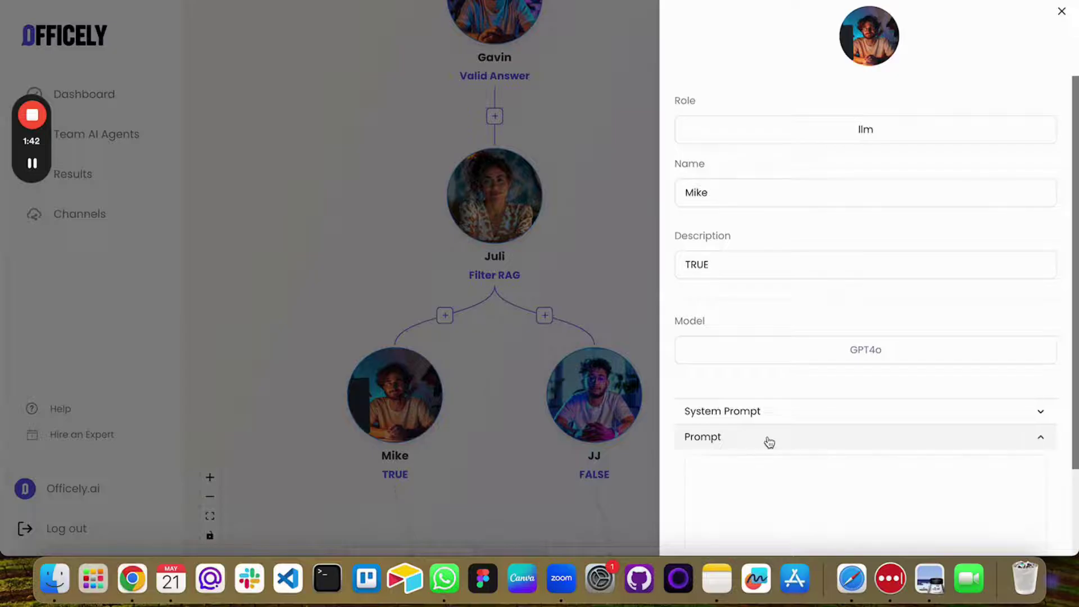
{"action": "left_click", "coordinate": [745, 411]}
{"action": "left_click_drag", "start_coordinate": [705, 449], "coordinate": [894, 507]}
{"action": "left_click", "coordinate": [864, 508]}
{"action": "key", "text": "BackSpace"}
{"action": "key", "text": "BackSpace"}
{"action": "type", "text": "@"}
{"action": "scroll", "coordinate": [891, 461], "scroll_direction": "down", "scroll_amount": 4}
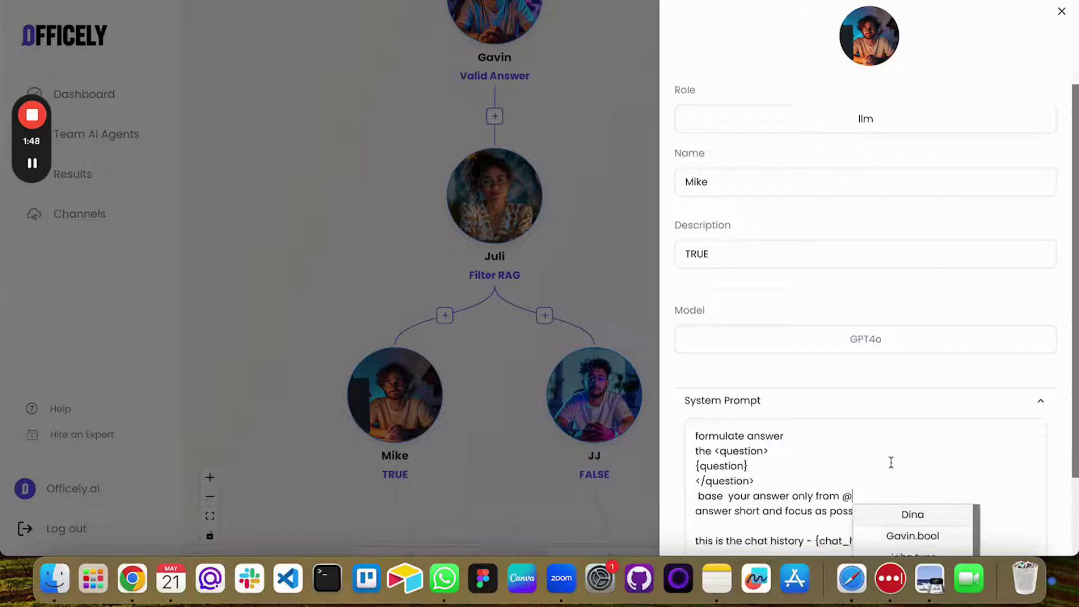
{"action": "scroll", "coordinate": [959, 462], "scroll_direction": "down", "scroll_amount": 2}
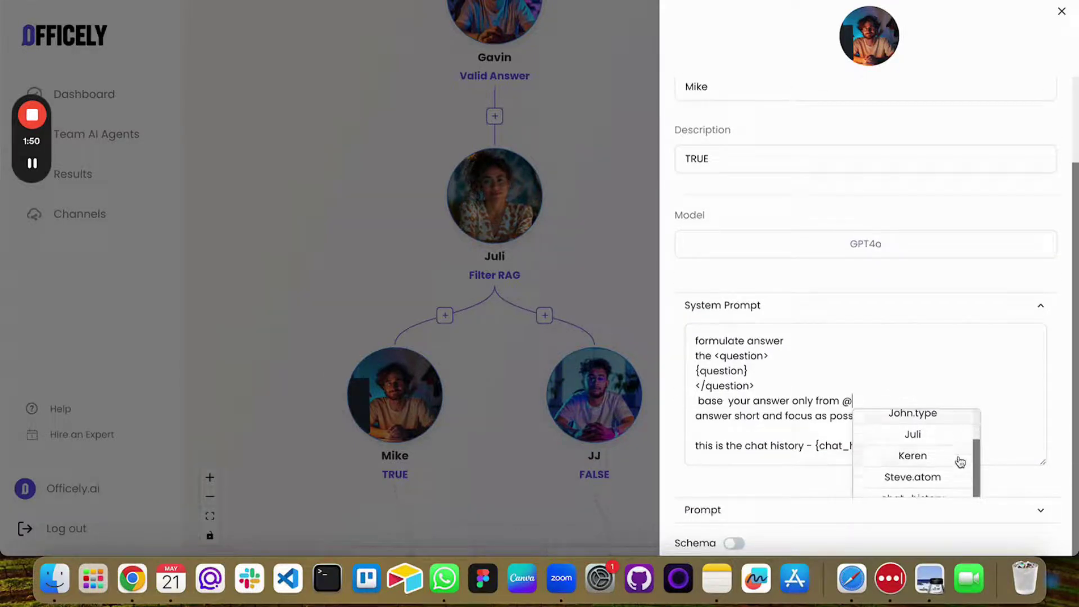
{"action": "left_click", "coordinate": [949, 454]}
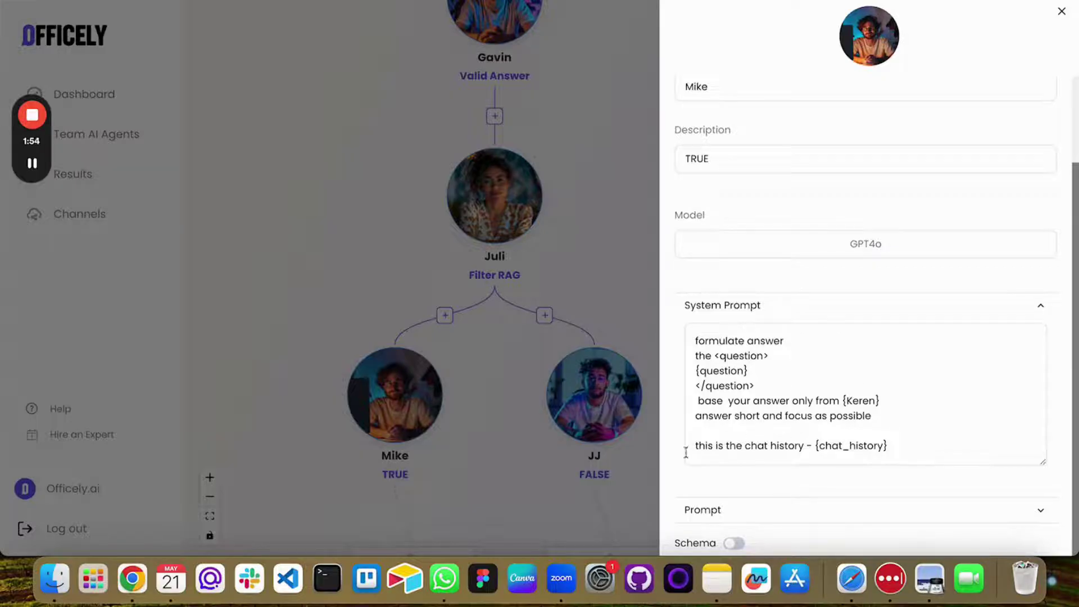
Browse the language models available for the TRUE agent, and close the model list without picking one
{"action": "left_click", "coordinate": [812, 253]}
{"action": "scroll", "coordinate": [802, 373], "scroll_direction": "down", "scroll_amount": 5}
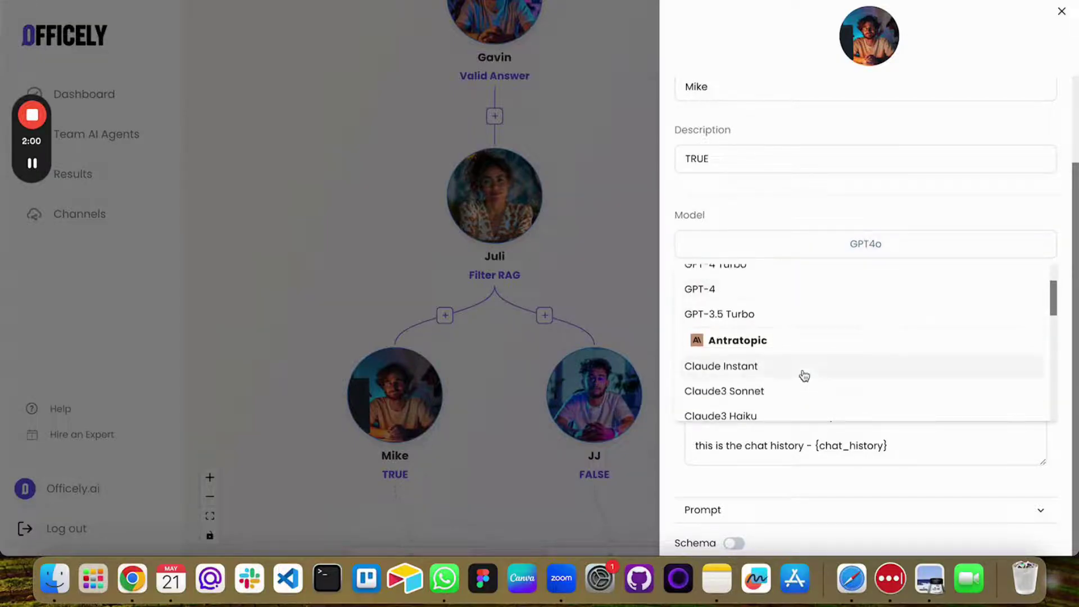
{"action": "scroll", "coordinate": [766, 372], "scroll_direction": "down", "scroll_amount": 3}
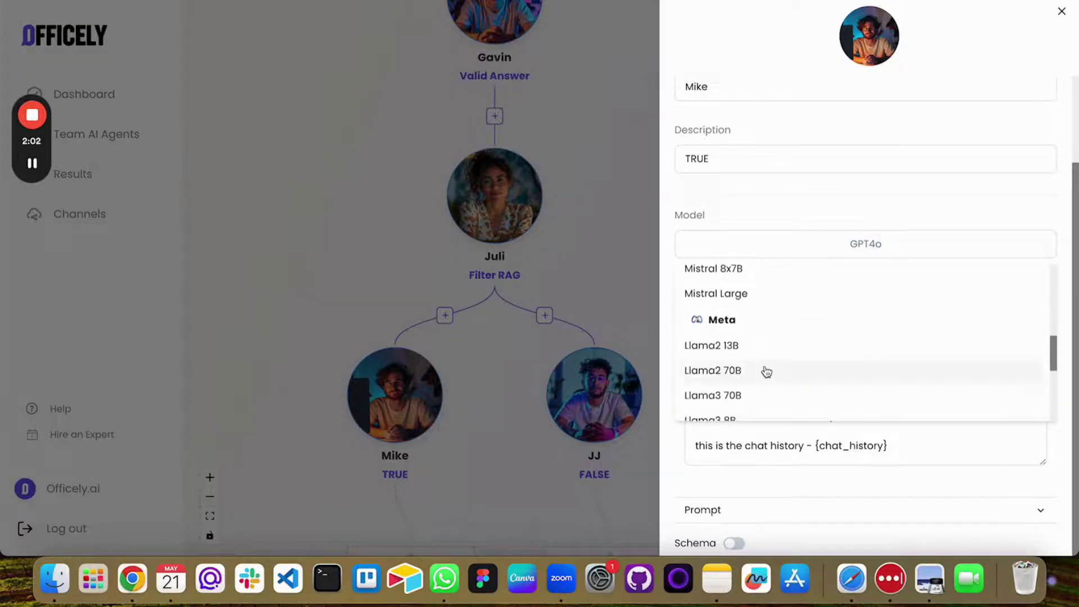
{"action": "left_click", "coordinate": [800, 478]}
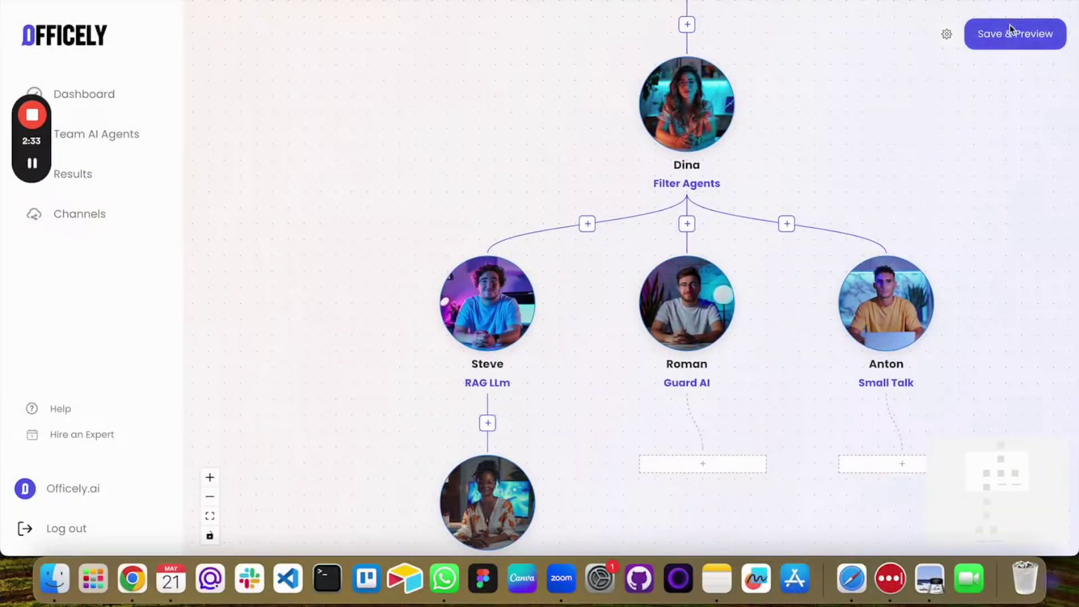
Save the team under the name Officely TheTeam and send "hi" in its preview chat
{"action": "left_click", "coordinate": [1009, 24]}
{"action": "left_click", "coordinate": [574, 324]}
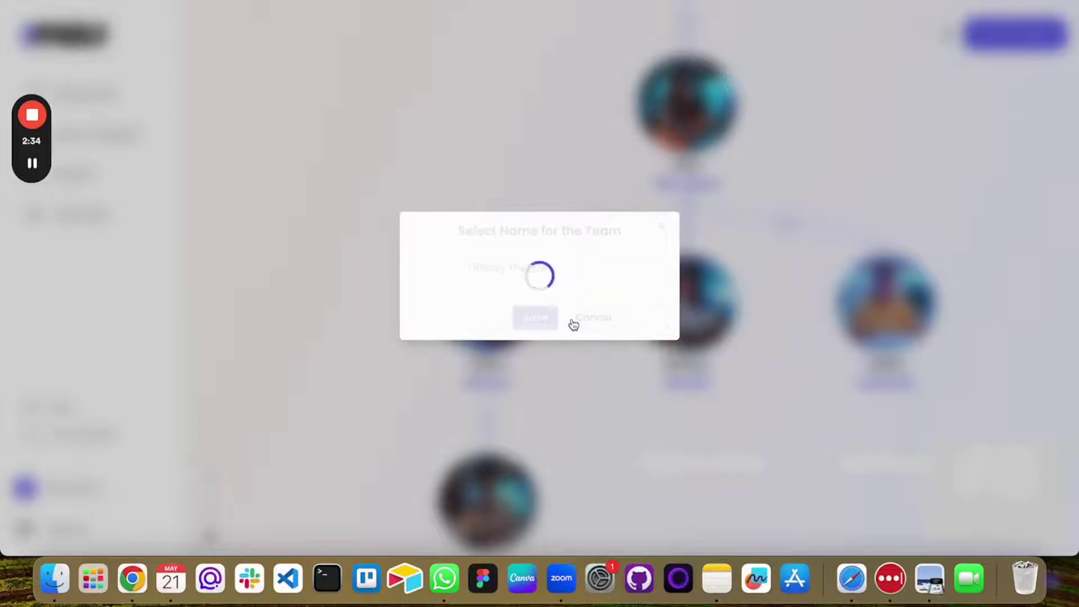
{"action": "left_click", "coordinate": [518, 440]}
{"action": "type", "text": "hi"}
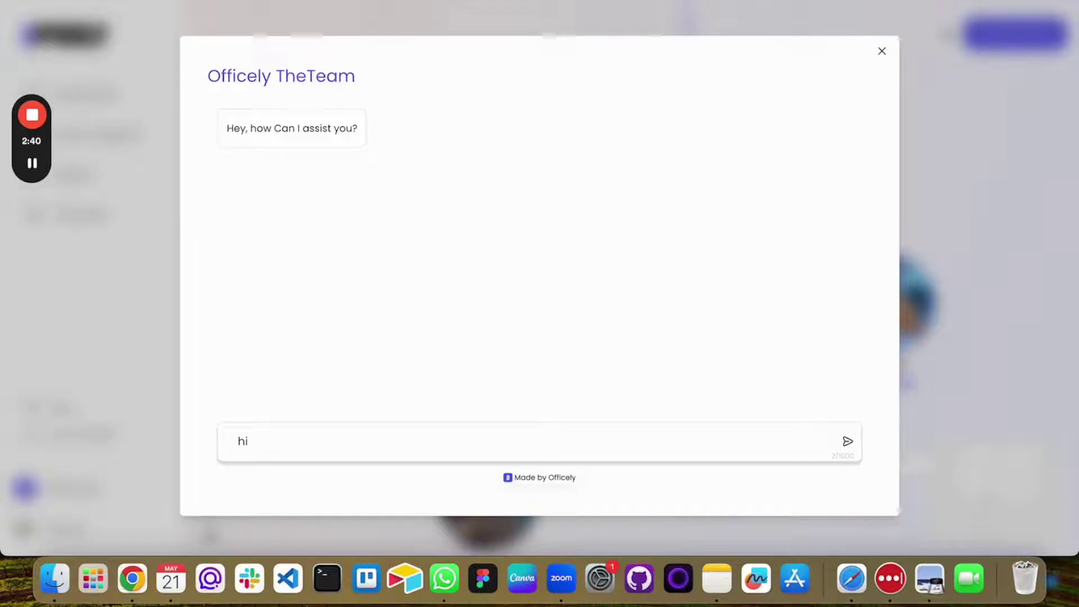
{"action": "key", "text": "Return"}
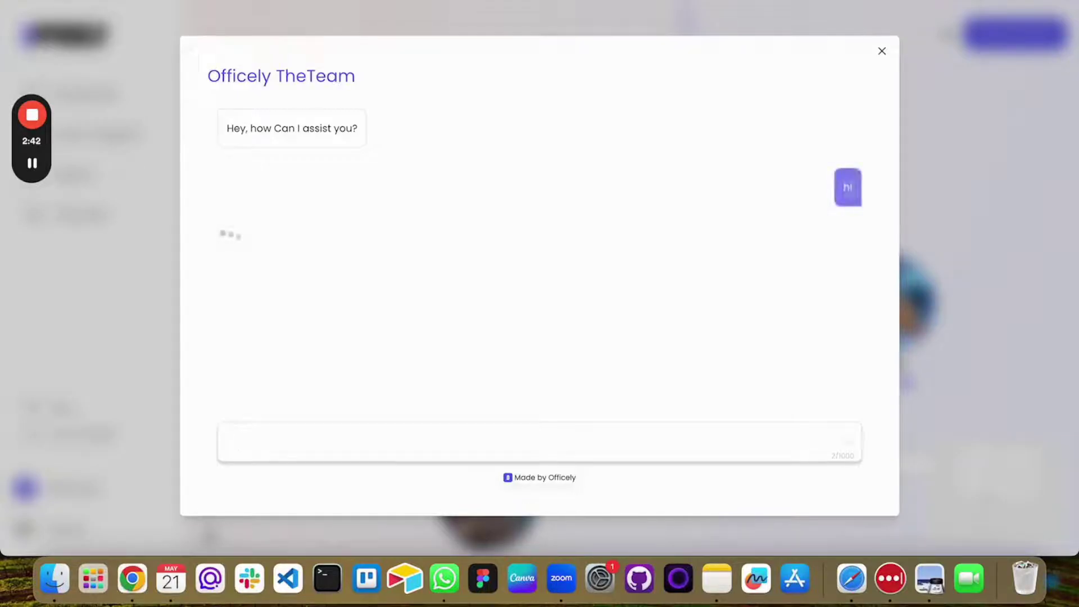
Inspect the classification, the filter routing and the final answer in the reply to the greeting
{"action": "left_click_drag", "start_coordinate": [230, 248], "coordinate": [367, 246]}
{"action": "left_click", "coordinate": [294, 245]}
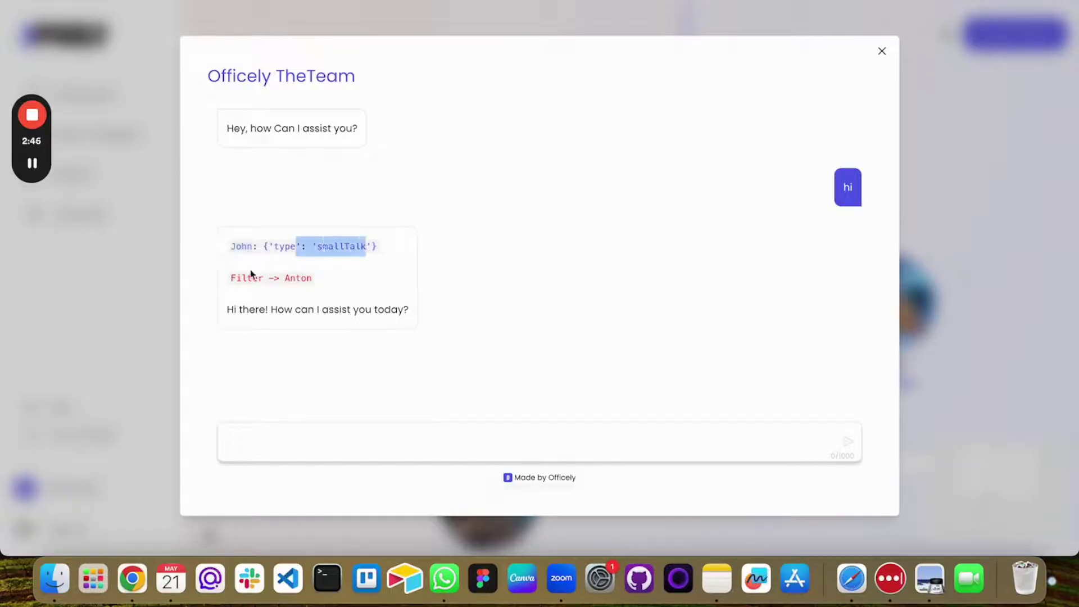
{"action": "left_click_drag", "start_coordinate": [229, 278], "coordinate": [313, 280]}
{"action": "left_click_drag", "start_coordinate": [228, 310], "coordinate": [478, 311]}
Ask the team "tell me about Officely AI" in the preview chat
{"action": "left_click", "coordinate": [543, 439]}
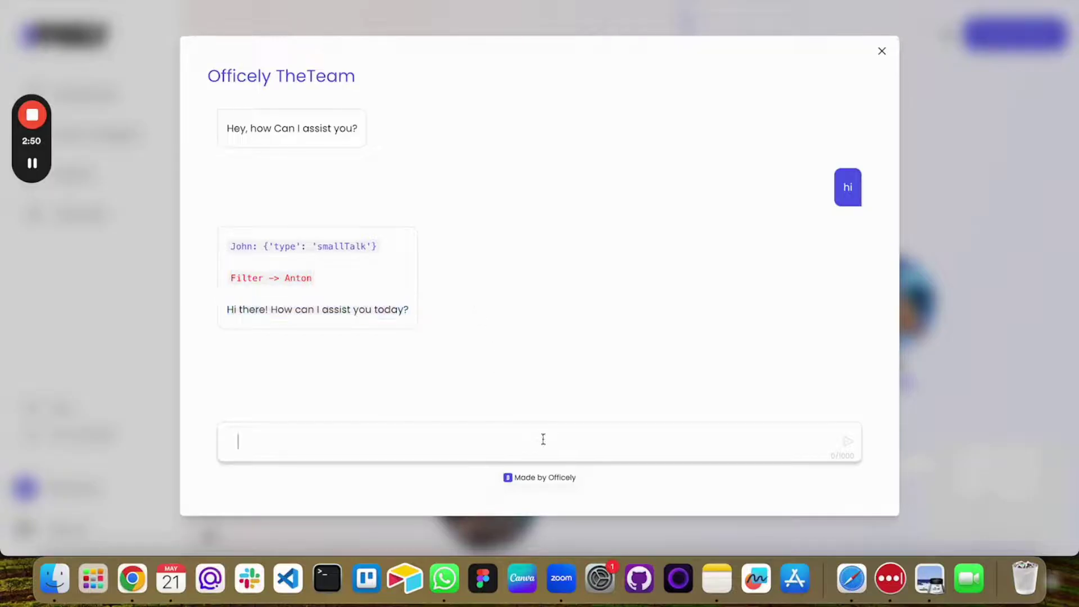
{"action": "type", "text": "t"}
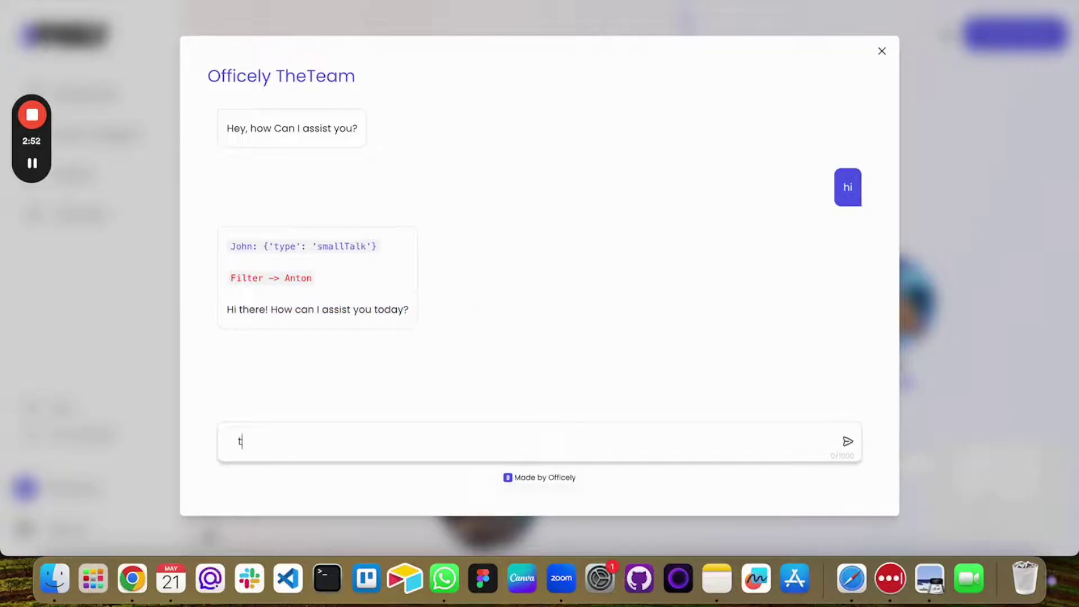
{"action": "type", "text": "ell me about Officely AI"}
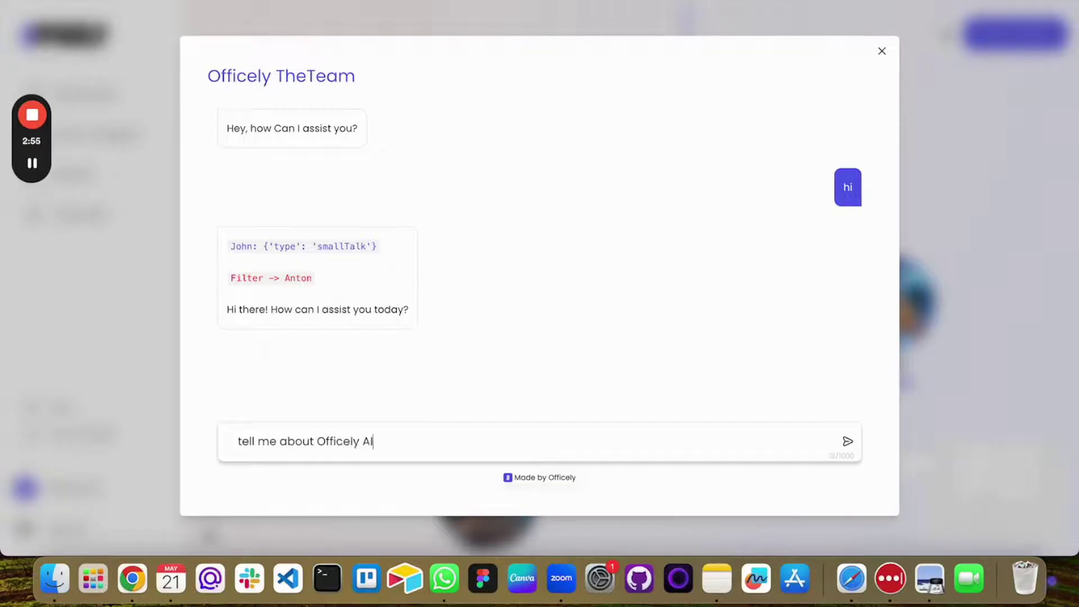
{"action": "key", "text": "Return"}
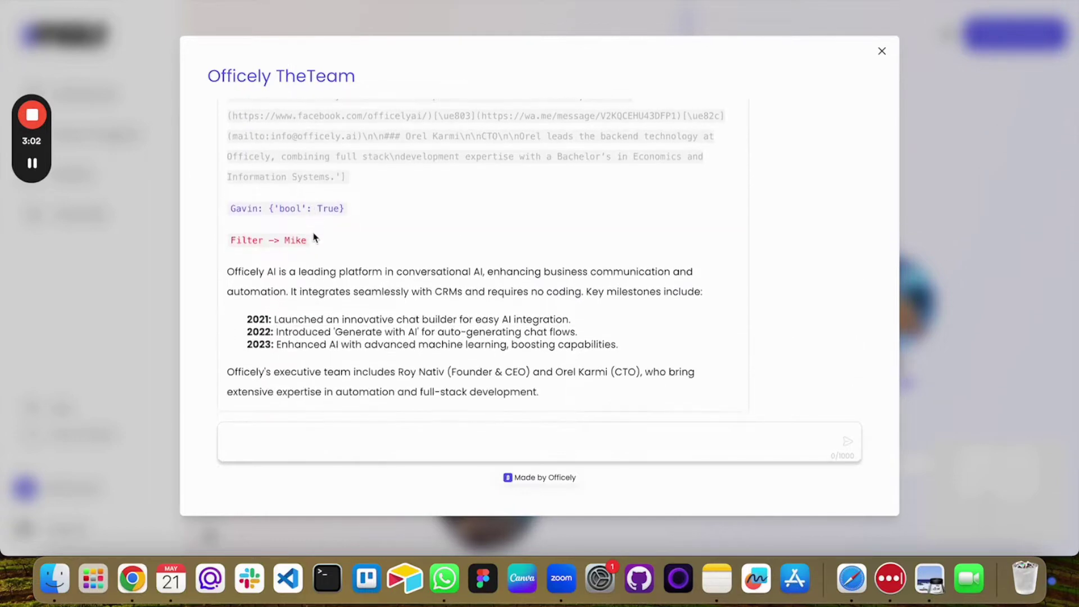
Examine each agent's output for the Officely AI question, from classification and retrieved content to validation and the final answer
{"action": "scroll", "coordinate": [292, 233], "scroll_direction": "up", "scroll_amount": 10}
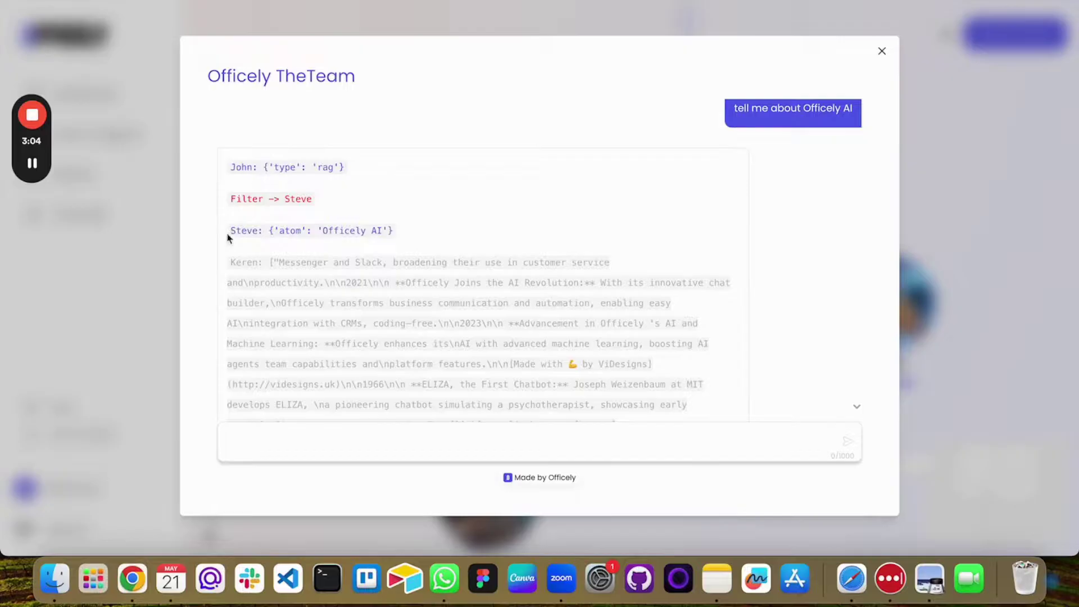
{"action": "left_click_drag", "start_coordinate": [228, 237], "coordinate": [308, 230]}
{"action": "left_click", "coordinate": [298, 253]}
{"action": "scroll", "coordinate": [298, 253], "scroll_direction": "down", "scroll_amount": 3}
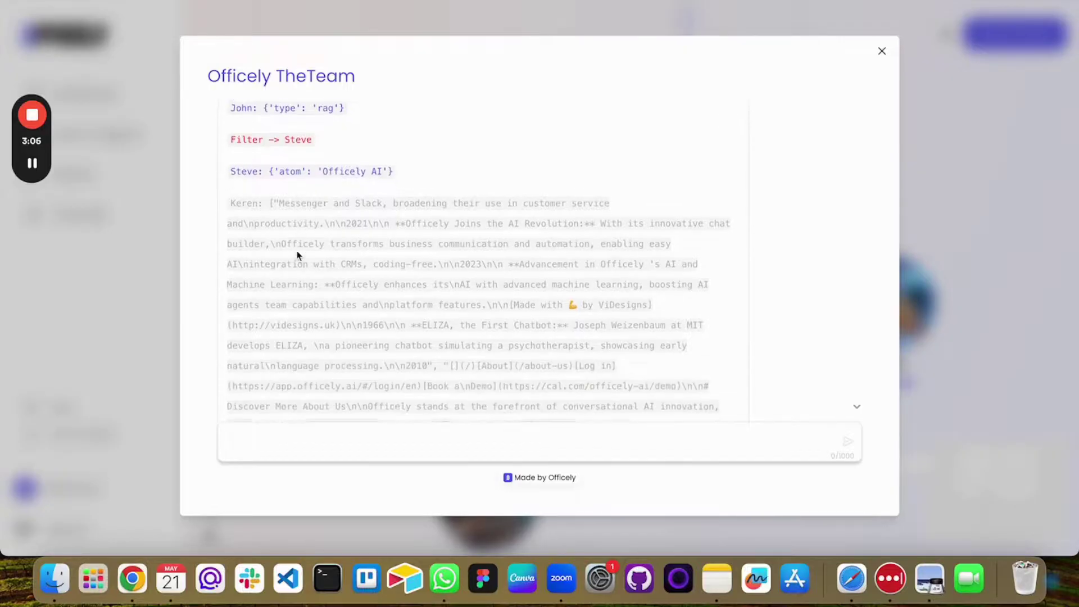
{"action": "left_click_drag", "start_coordinate": [227, 197], "coordinate": [318, 284]}
{"action": "scroll", "coordinate": [319, 289], "scroll_direction": "down", "scroll_amount": 12}
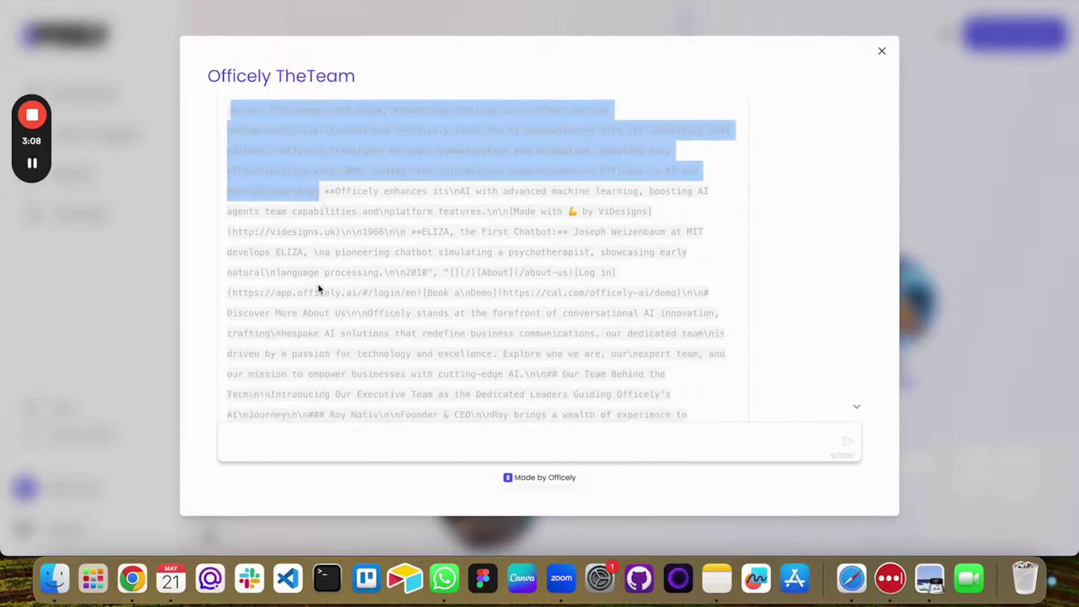
{"action": "scroll", "coordinate": [317, 292], "scroll_direction": "down", "scroll_amount": 5}
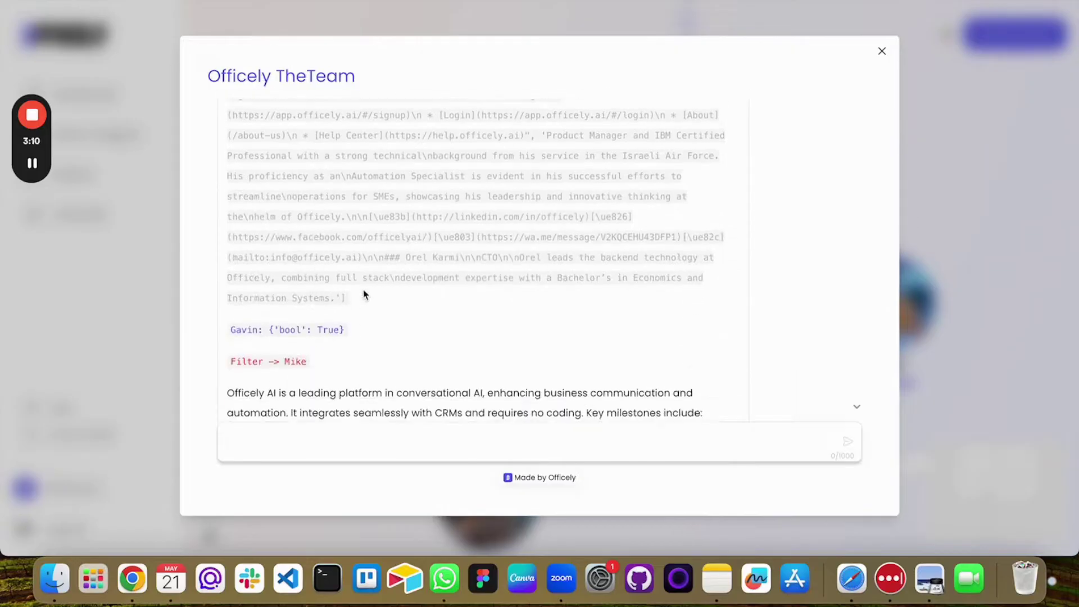
{"action": "scroll", "coordinate": [364, 294], "scroll_direction": "down", "scroll_amount": 2}
{"action": "left_click_drag", "start_coordinate": [340, 246], "coordinate": [226, 244]}
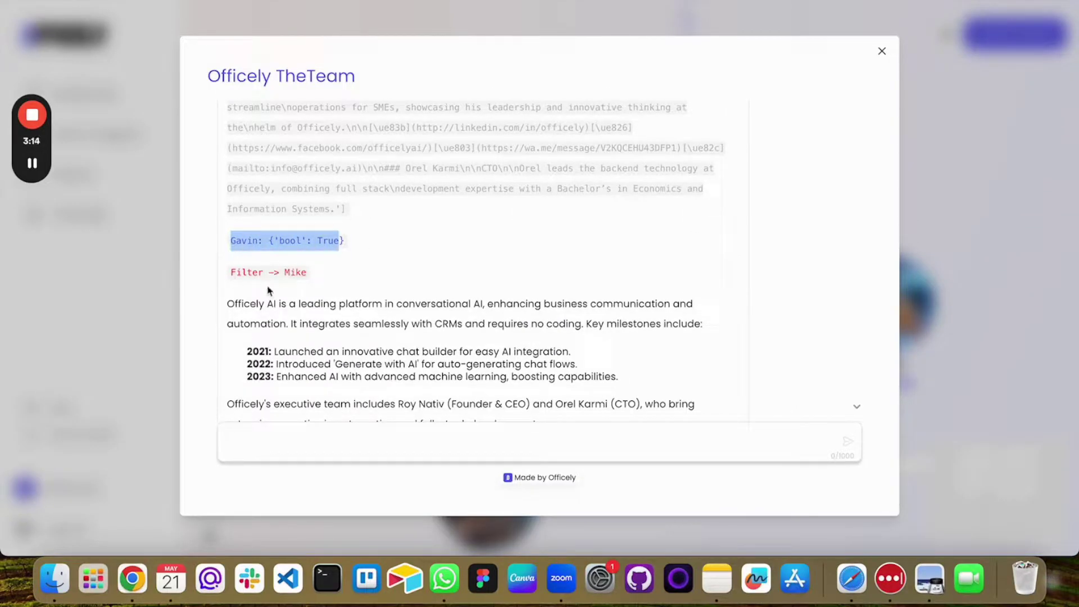
{"action": "left_click_drag", "start_coordinate": [227, 303], "coordinate": [702, 428]}
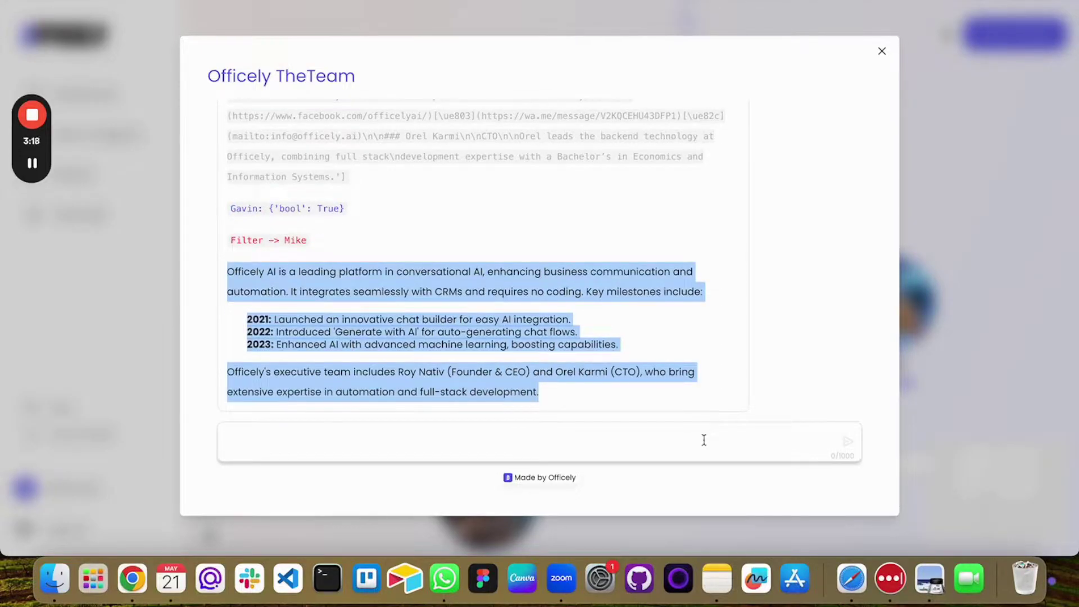
{"action": "left_click", "coordinate": [704, 440]}
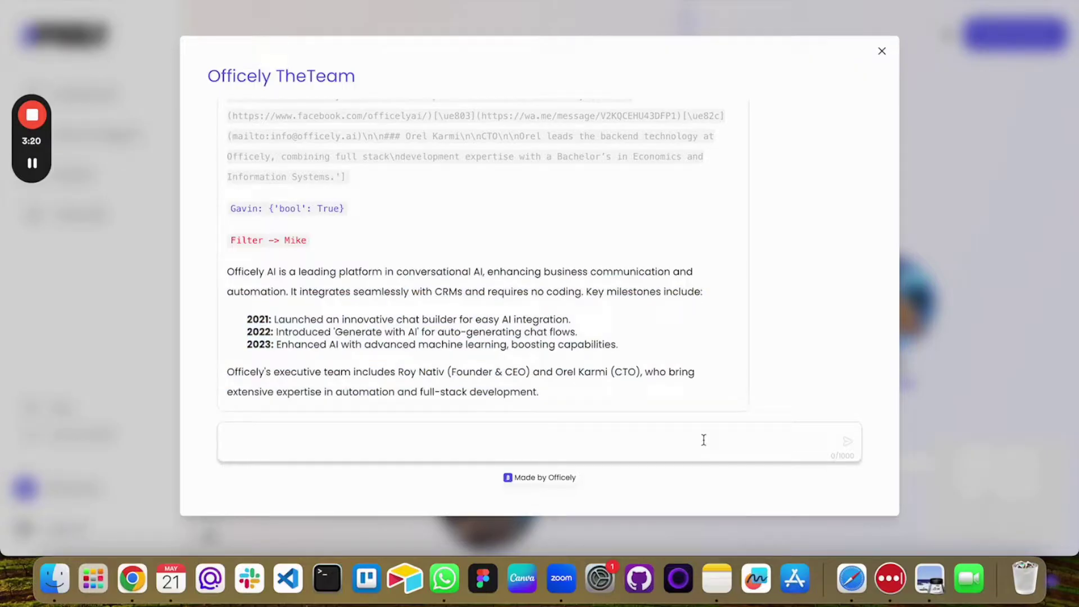
Ask the team "who is messi" in the preview chat, inspect the filter routing and the reply, and close the preview
{"action": "type", "text": "who is messi"}
{"action": "key", "text": "Return"}
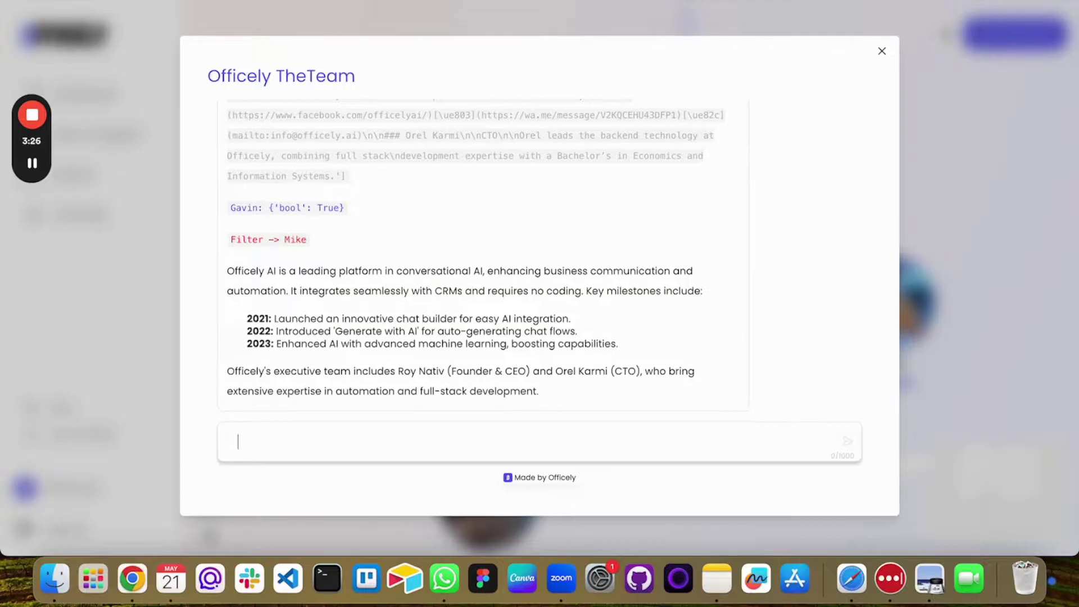
{"action": "left_click_drag", "start_coordinate": [352, 296], "coordinate": [277, 330]}
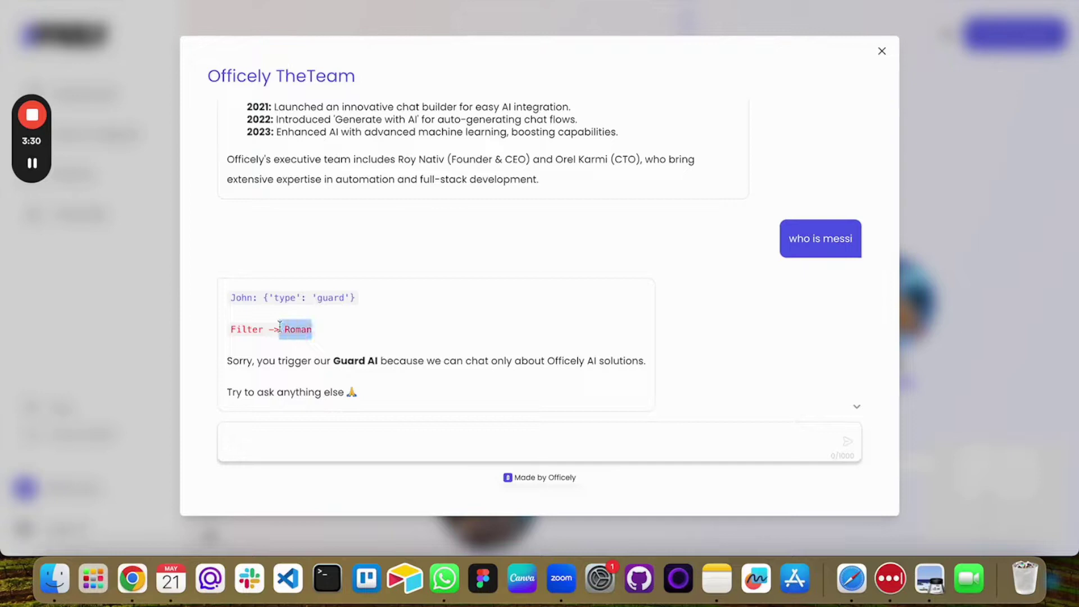
{"action": "left_click_drag", "start_coordinate": [227, 359], "coordinate": [386, 422]}
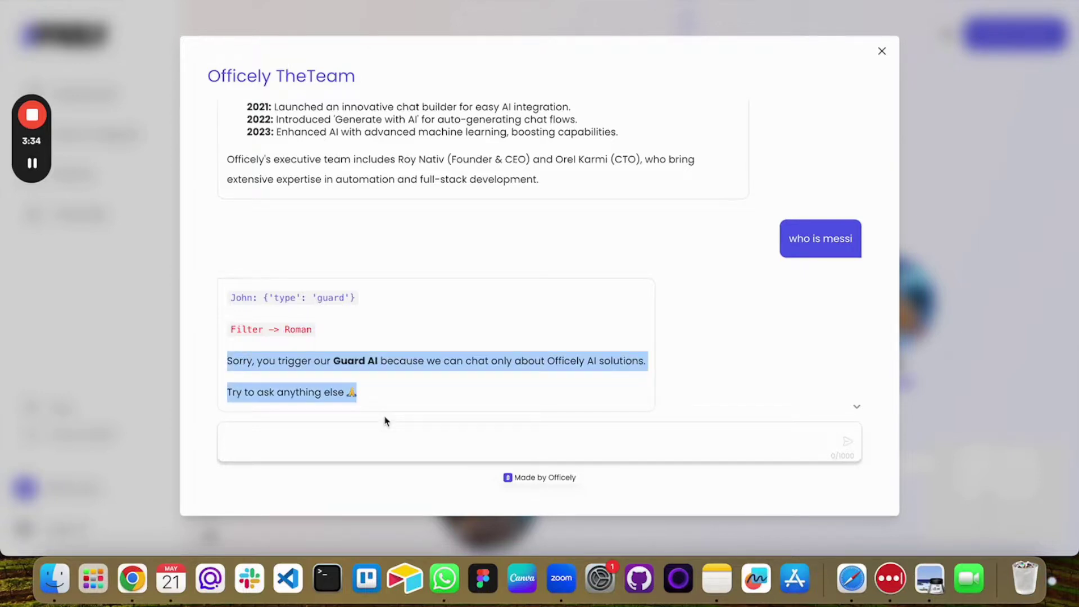
{"action": "left_click", "coordinate": [128, 346]}
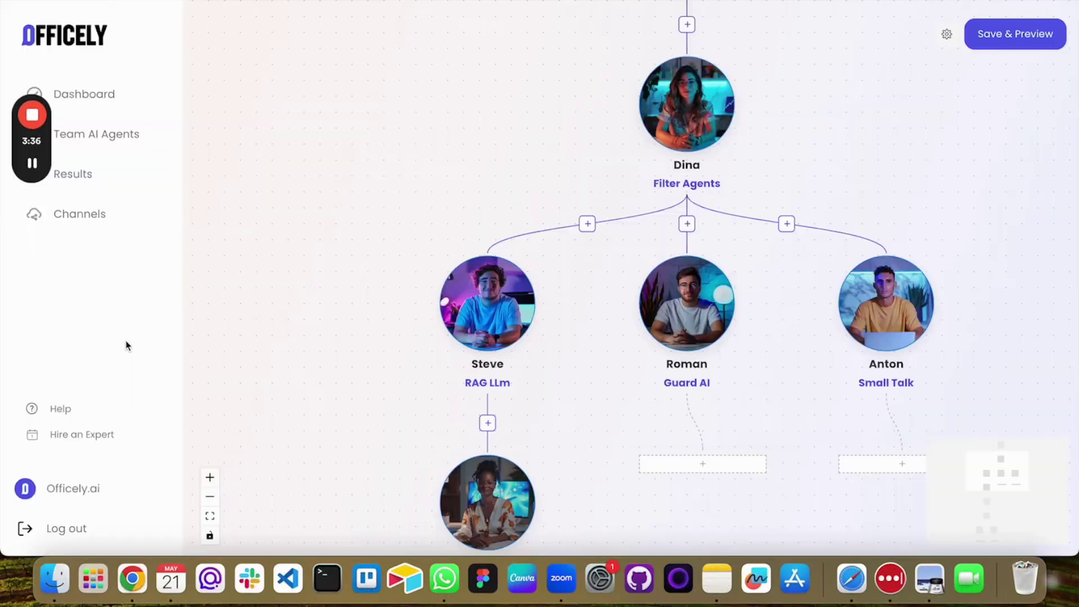
Add a new agent below the Small Talk agent in the team flow
{"action": "scroll", "coordinate": [338, 330], "scroll_direction": "down", "scroll_amount": 5}
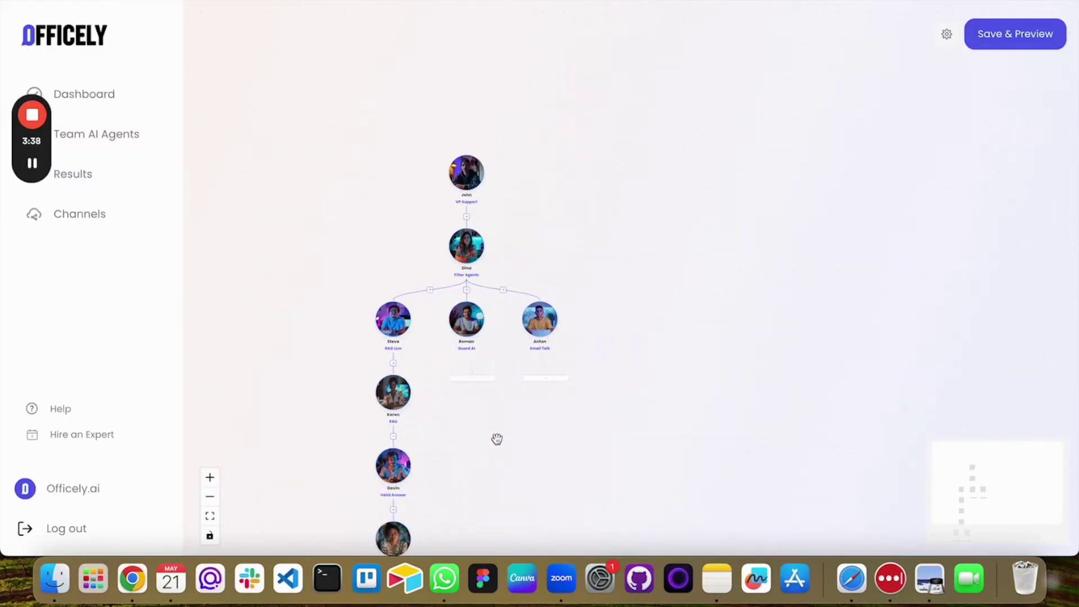
{"action": "scroll", "coordinate": [491, 337], "scroll_direction": "down", "scroll_amount": 4}
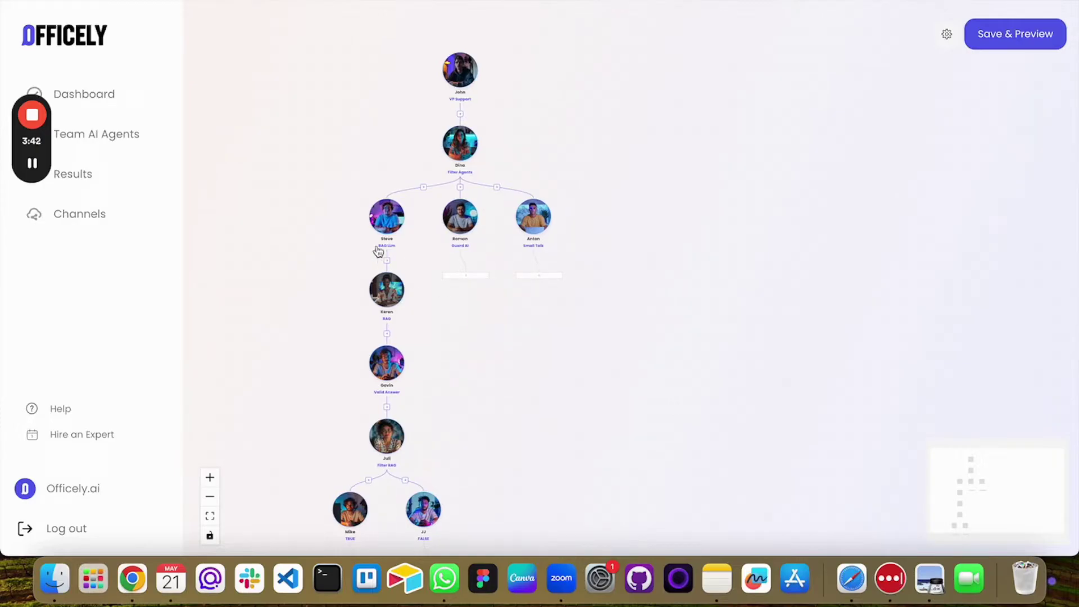
{"action": "scroll", "coordinate": [373, 236], "scroll_direction": "up", "scroll_amount": 5}
{"action": "scroll", "coordinate": [399, 191], "scroll_direction": "down", "scroll_amount": 2}
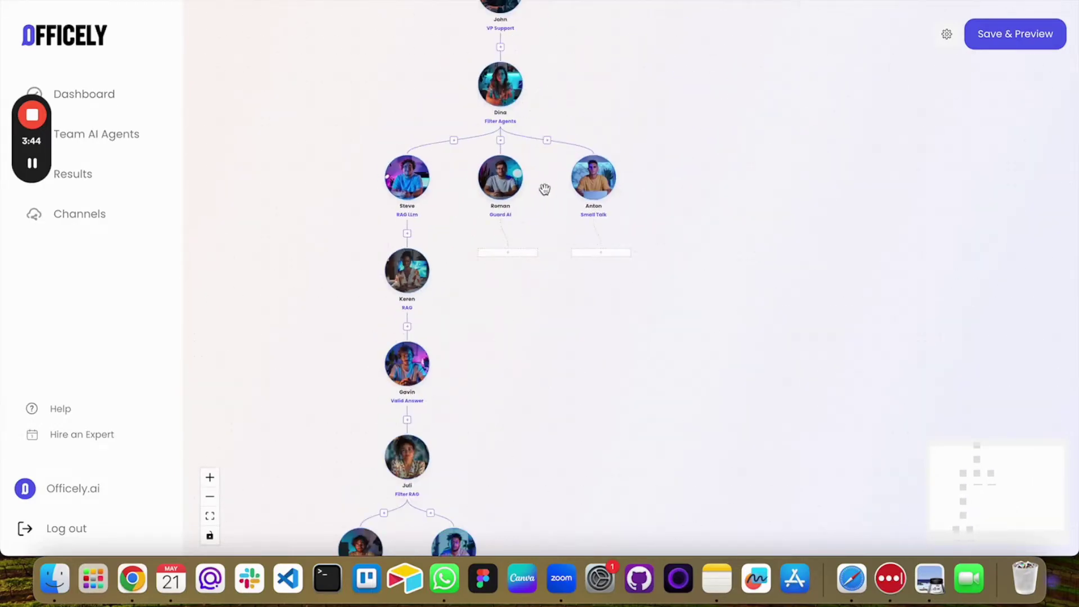
{"action": "scroll", "coordinate": [601, 257], "scroll_direction": "up", "scroll_amount": 5}
{"action": "left_click", "coordinate": [601, 257]}
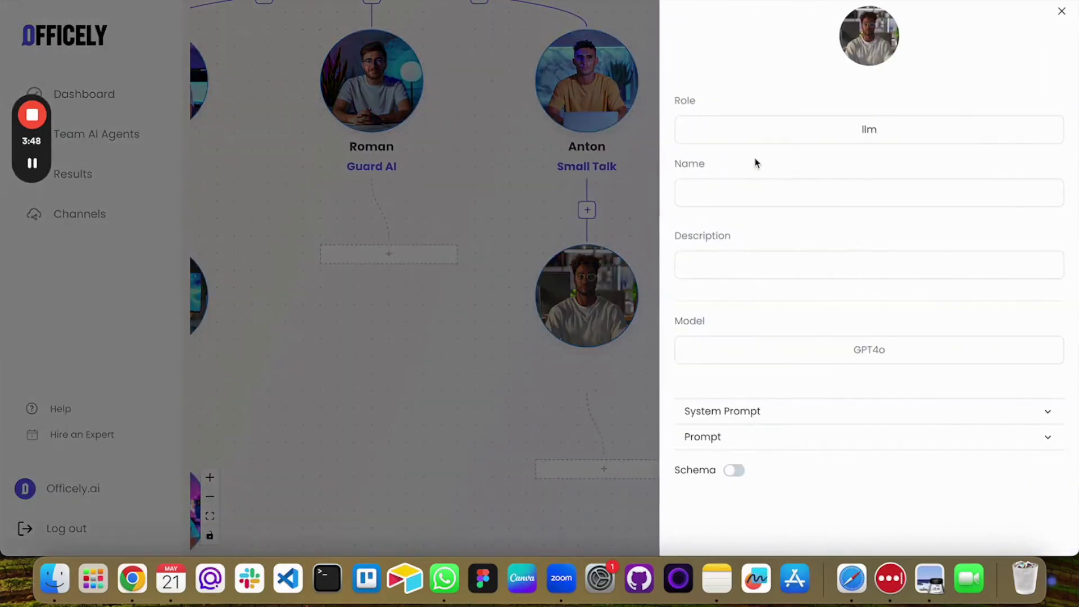
Set the new agent's role to filter, add a condition to it and open that condition's node selection
{"action": "left_click", "coordinate": [783, 140]}
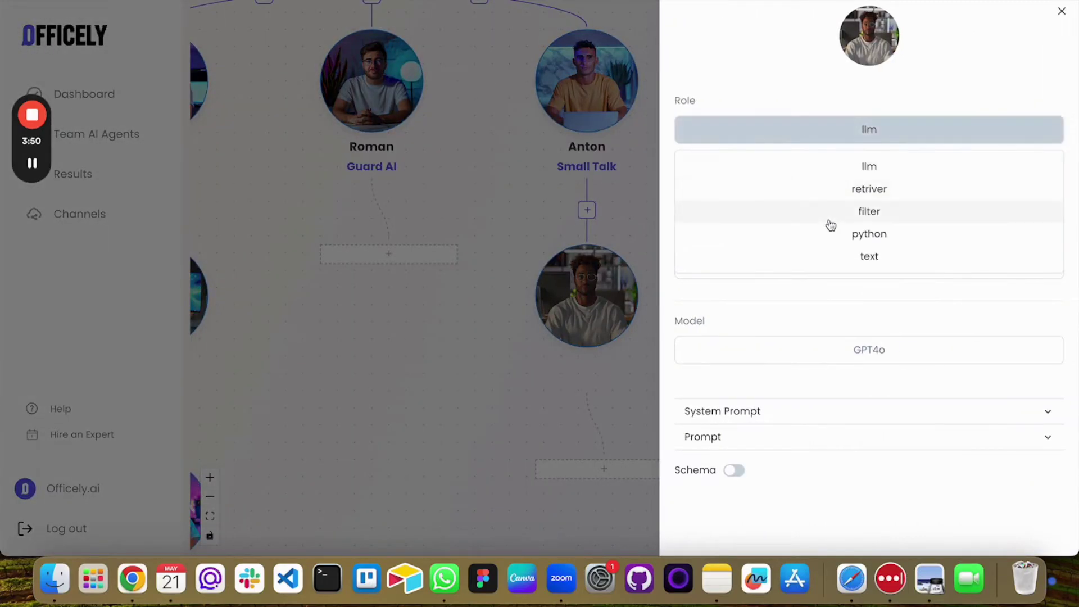
{"action": "left_click", "coordinate": [829, 219]}
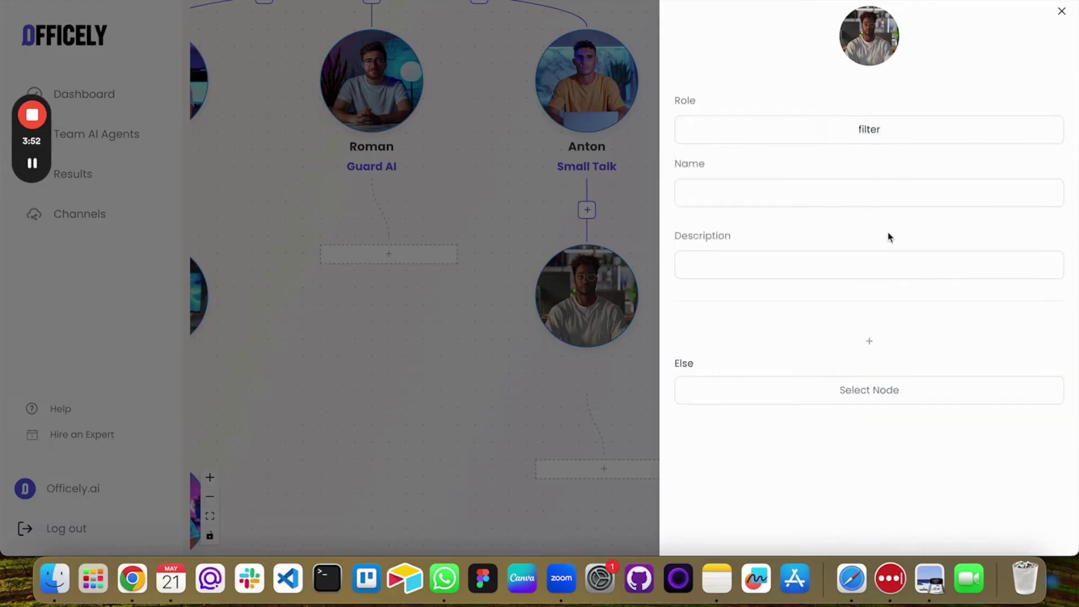
{"action": "left_click", "coordinate": [871, 345]}
{"action": "left_click", "coordinate": [860, 339]}
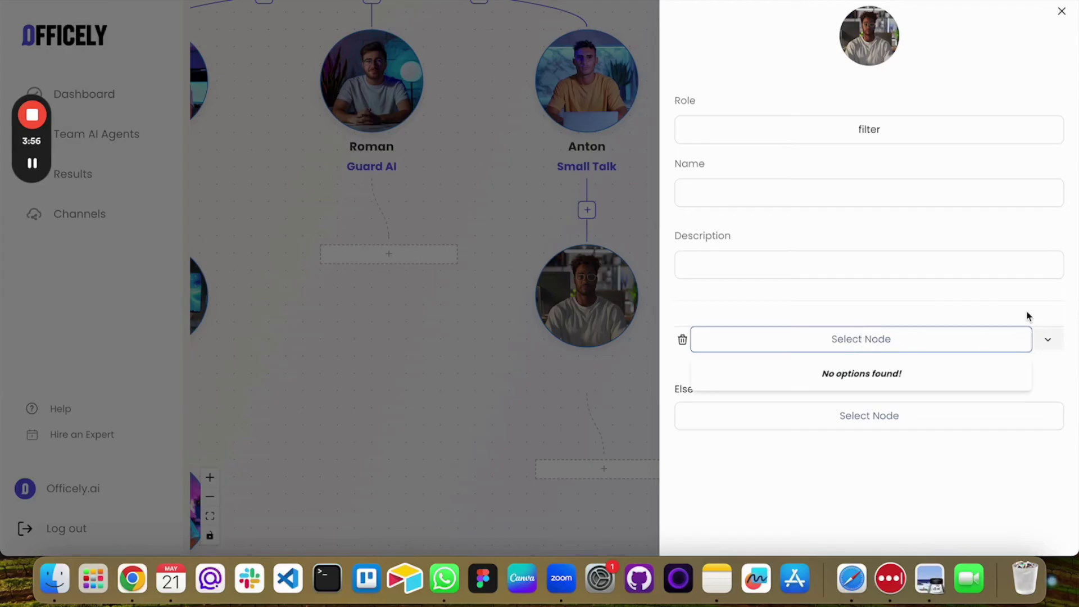